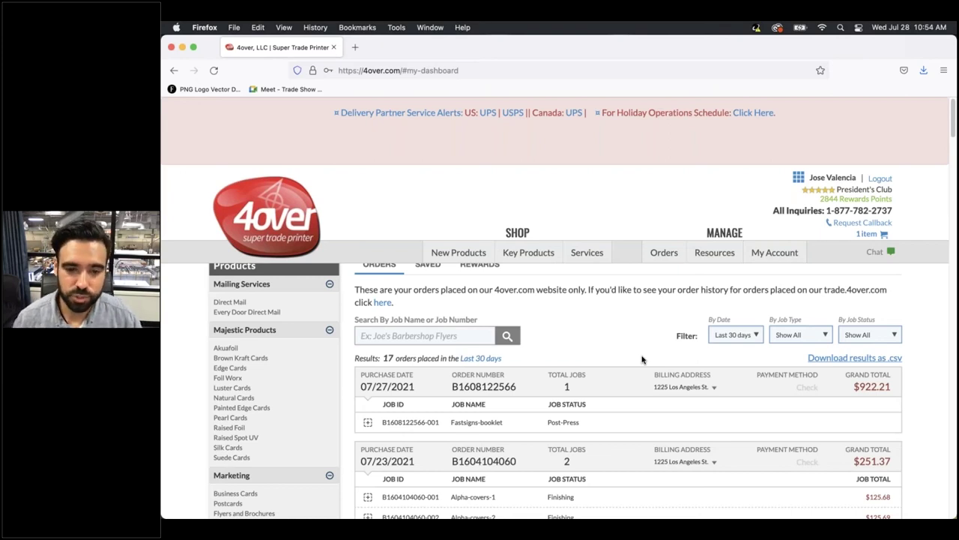
# Start an Every Door Direct Mail order with Sell Sheets as the product category and Full Service as the EDDM service option
pyautogui.click(249, 311)
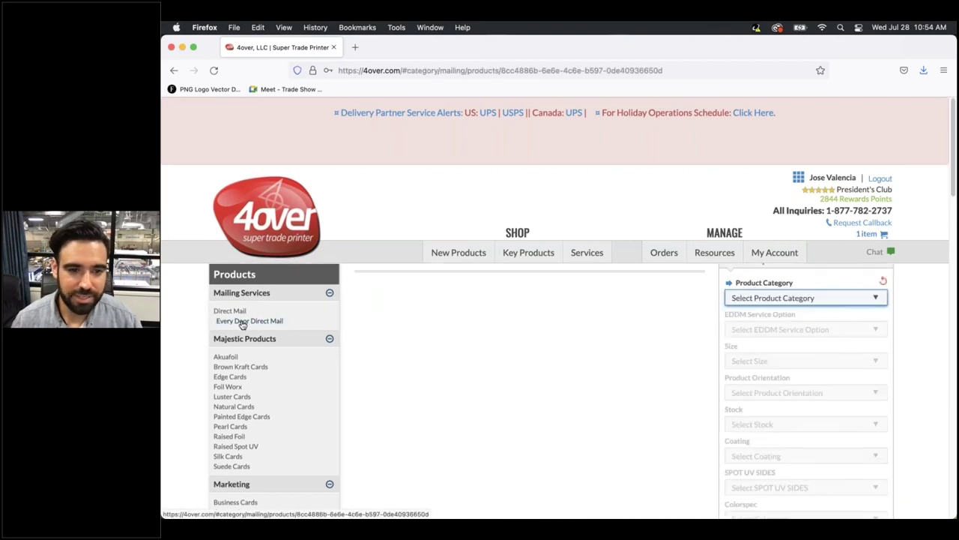
pyautogui.scroll(-1, 937, 332)
pyautogui.scroll(1, 937, 332)
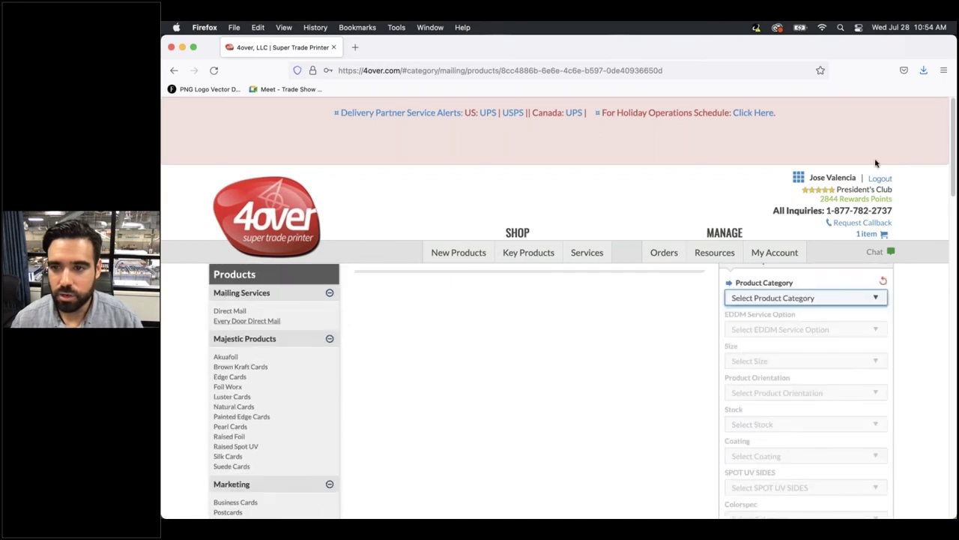
pyautogui.click(793, 300)
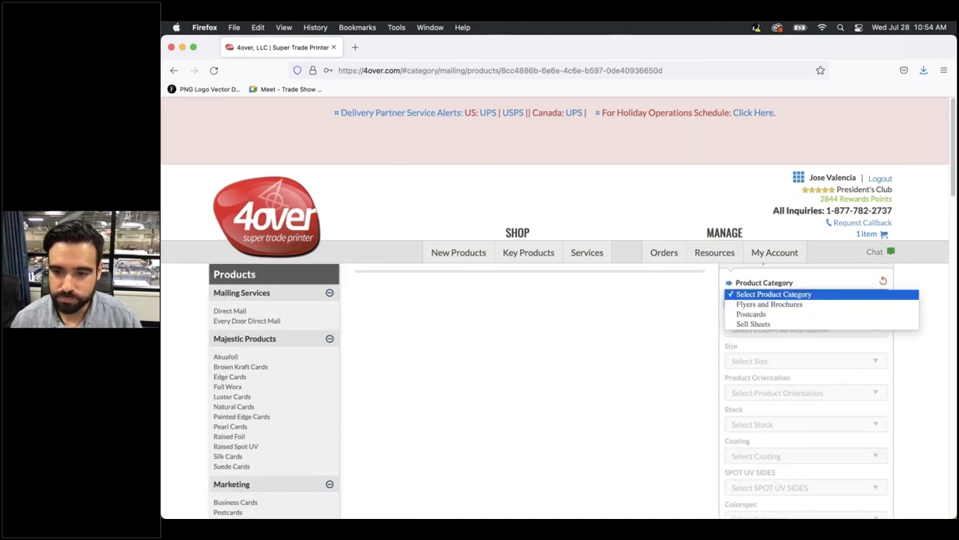
pyautogui.click(785, 324)
pyautogui.click(792, 330)
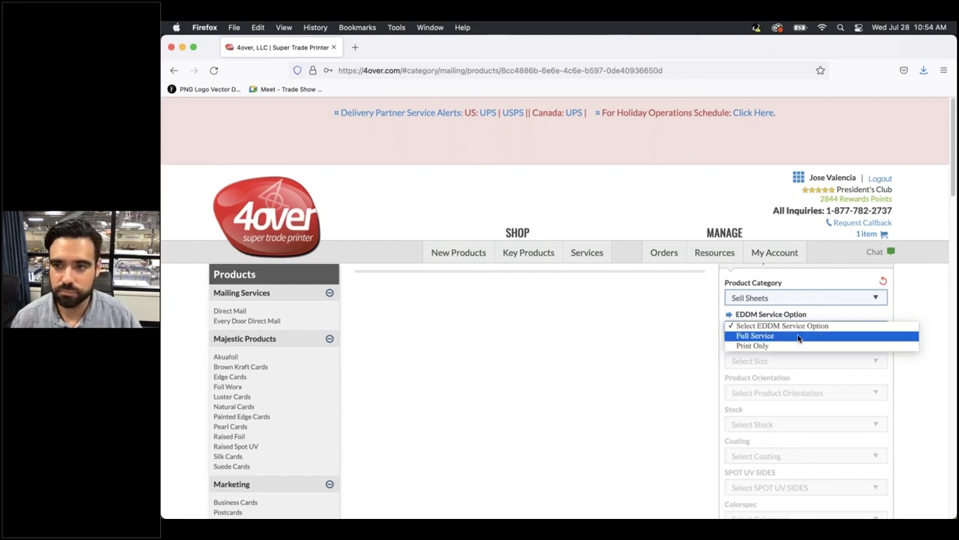
pyautogui.click(762, 338)
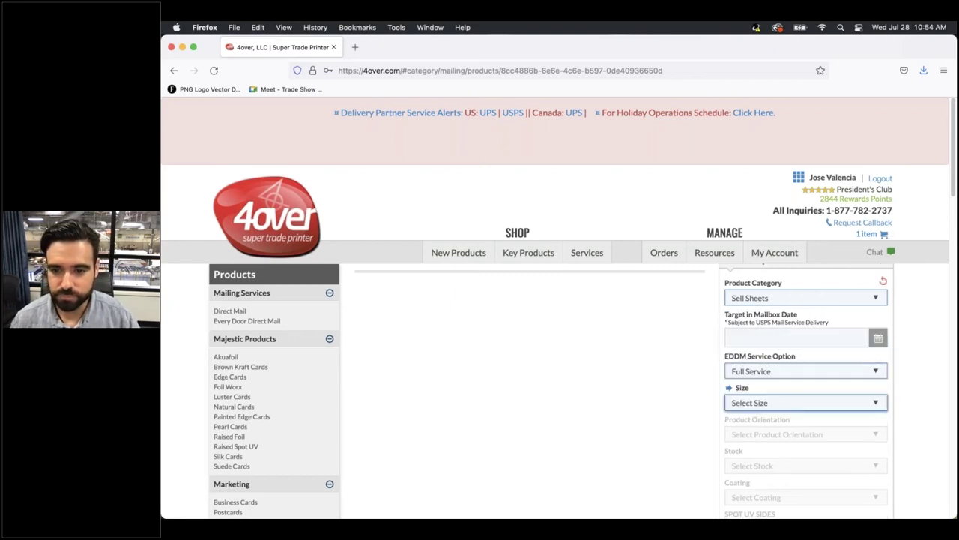
# Check the available mailbox dates through September and set the target in mailbox date to August 10, 2021
pyautogui.click(878, 338)
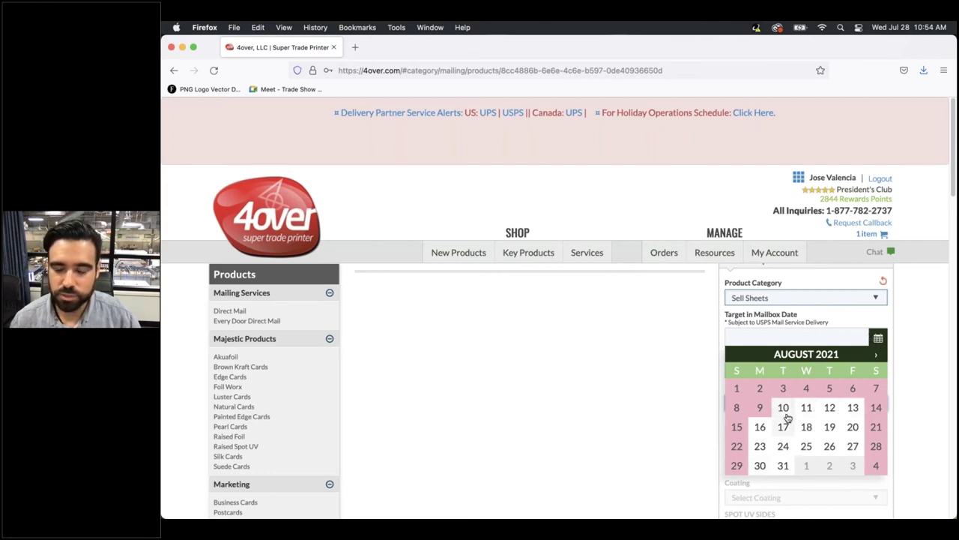
pyautogui.click(876, 355)
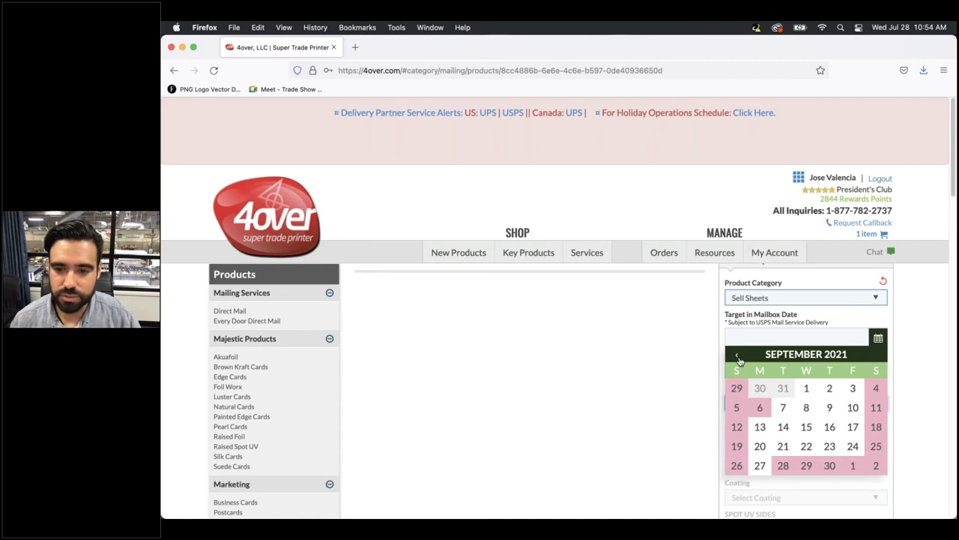
pyautogui.click(738, 356)
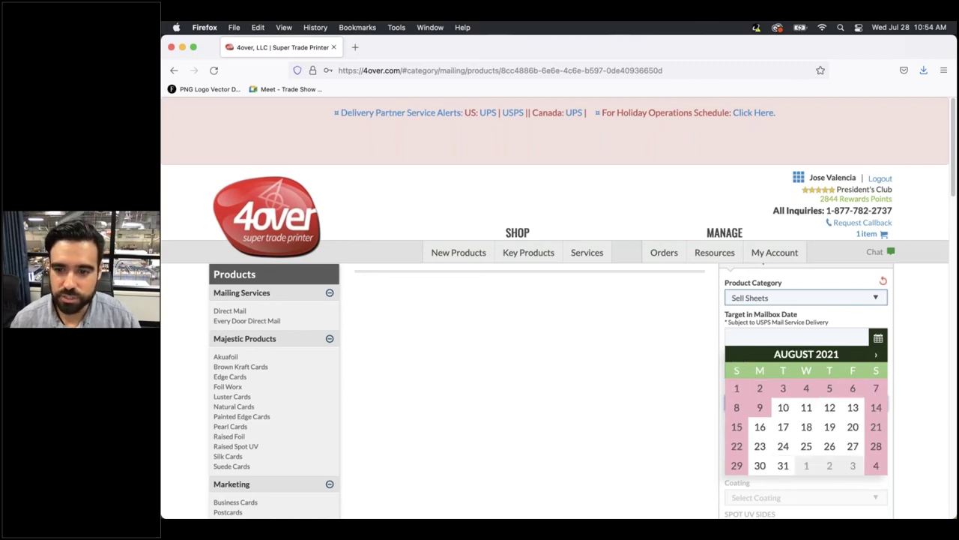
pyautogui.click(783, 407)
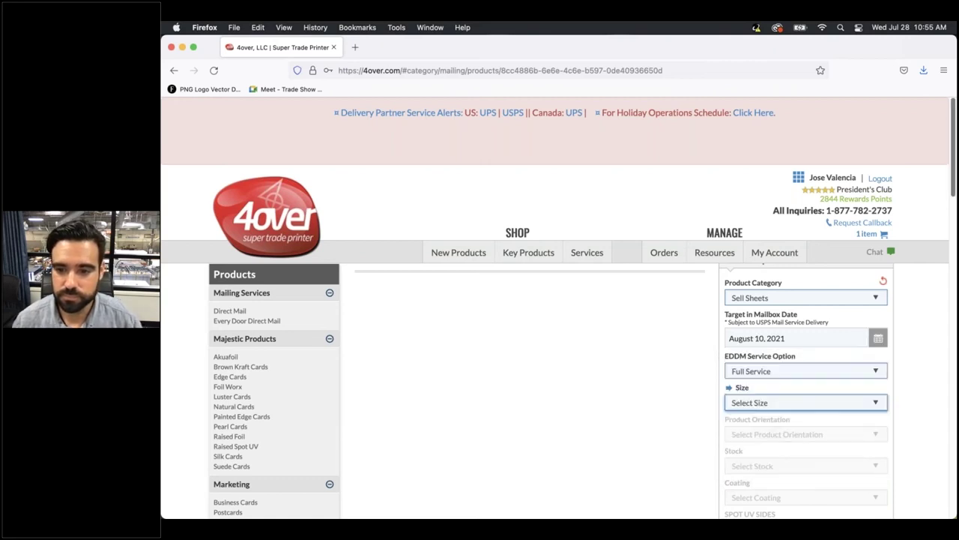
# Set the sell sheet size to 8.5" x 11" and the product orientation to Horizontal
pyautogui.scroll(-1, 905, 421)
pyautogui.click(878, 386)
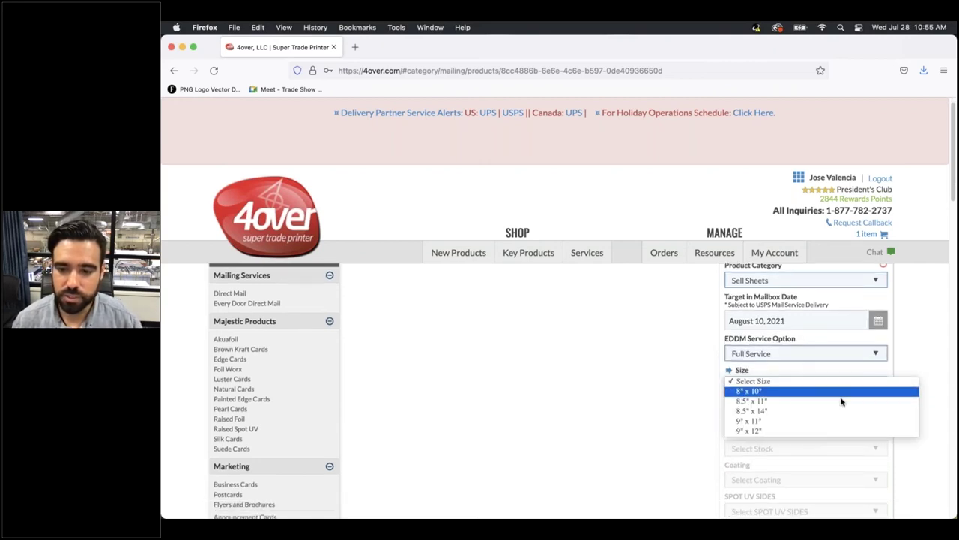
pyautogui.click(892, 399)
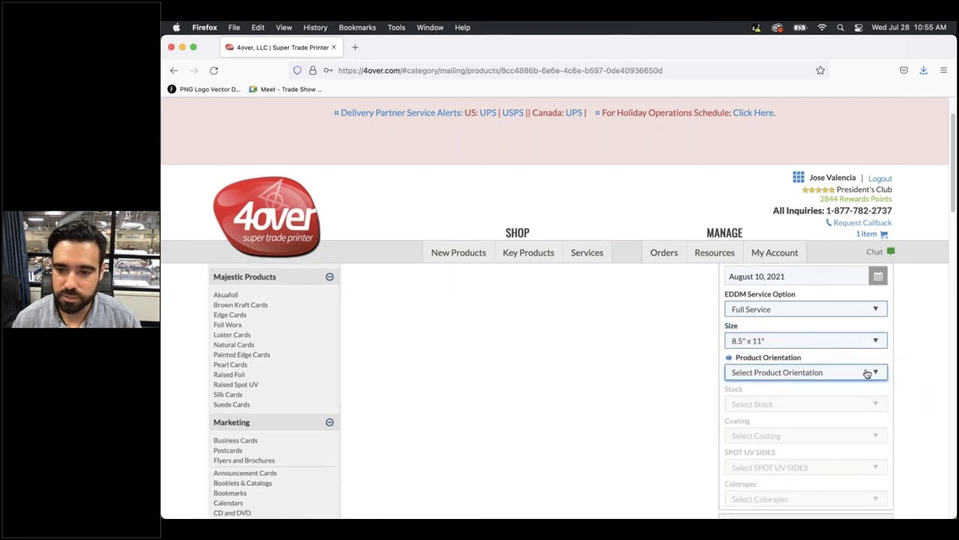
pyautogui.click(861, 375)
pyautogui.click(861, 378)
# Specify 16PT C2S stock, UV Both Sides coating and the 4/4 (4 color both sides) colorspec
pyautogui.click(856, 343)
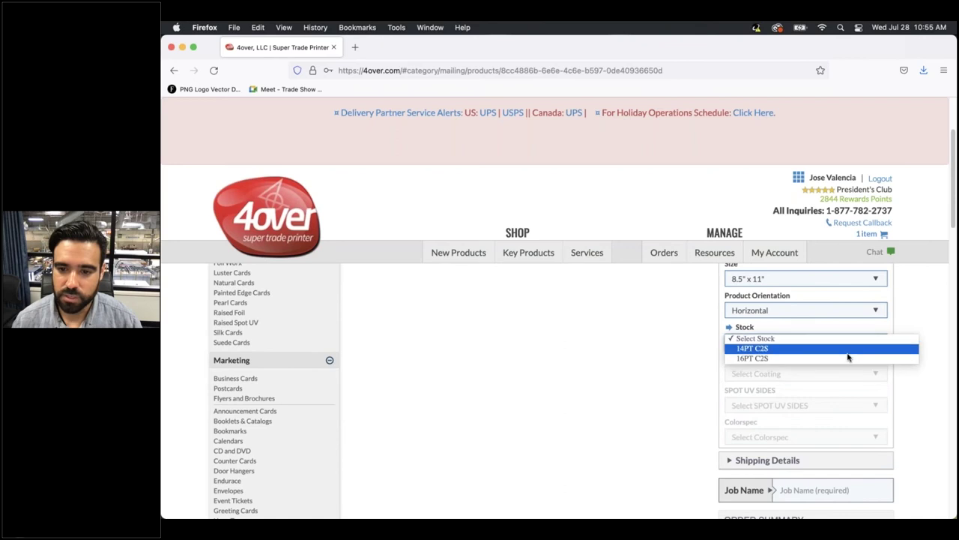
pyautogui.click(848, 358)
pyautogui.click(798, 375)
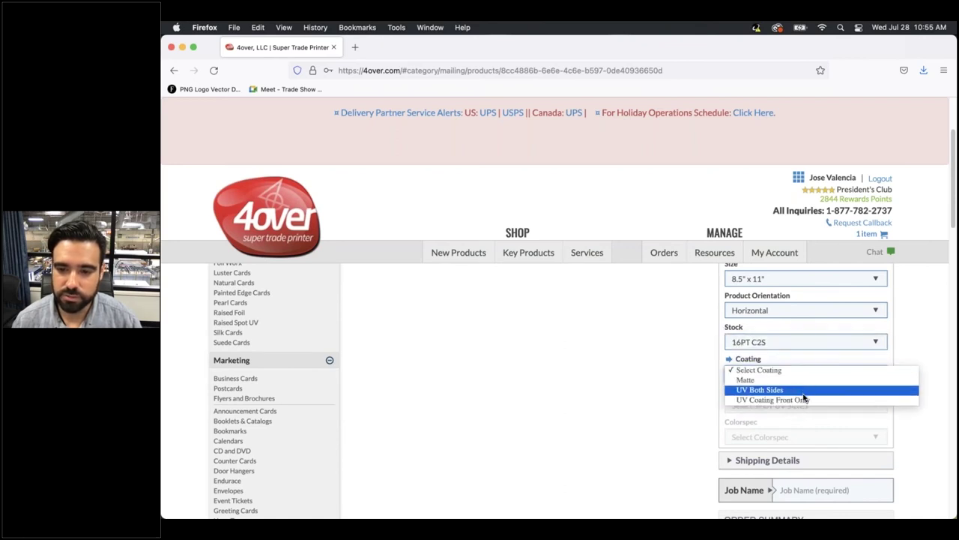
pyautogui.click(802, 393)
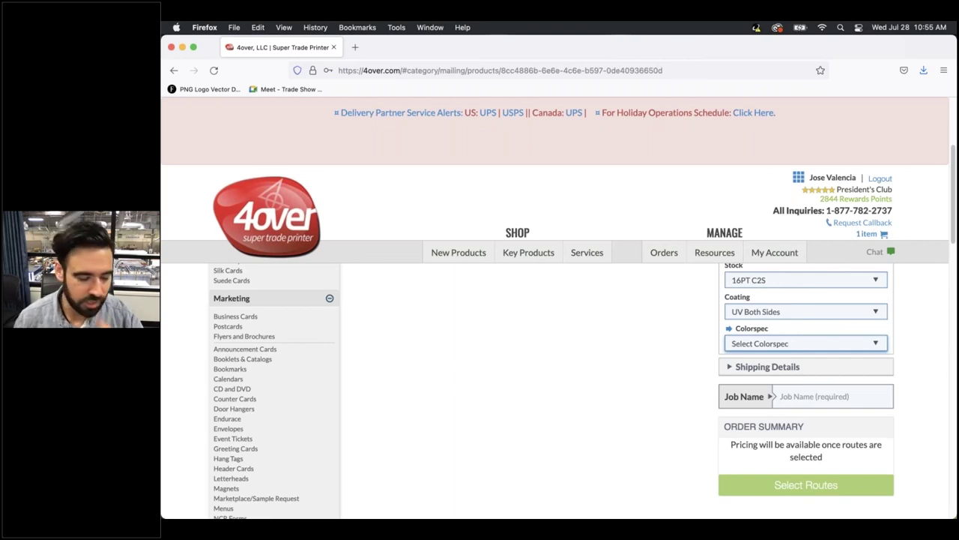
pyautogui.click(808, 346)
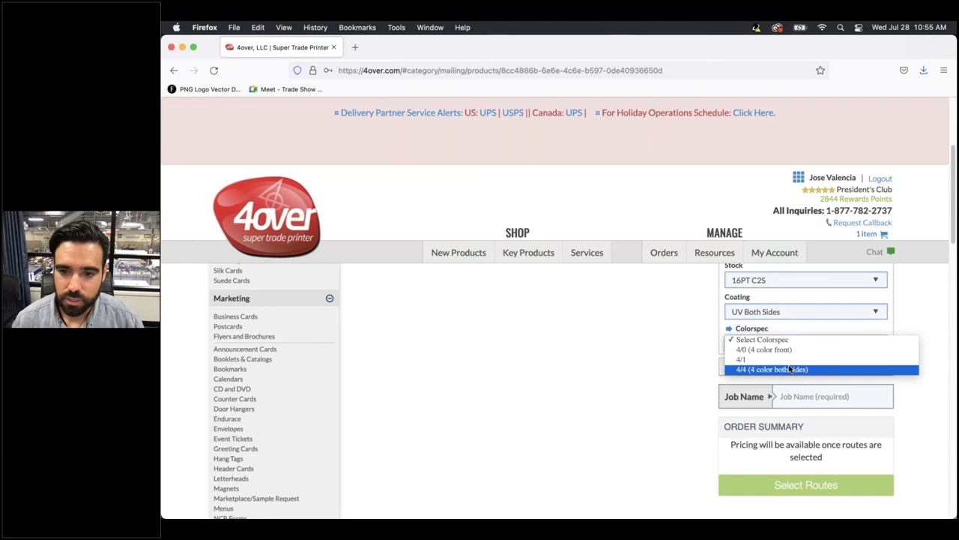
pyautogui.click(789, 369)
# Name the job "test" and proceed to selecting the mailing routes
pyautogui.scroll(-1, 816, 432)
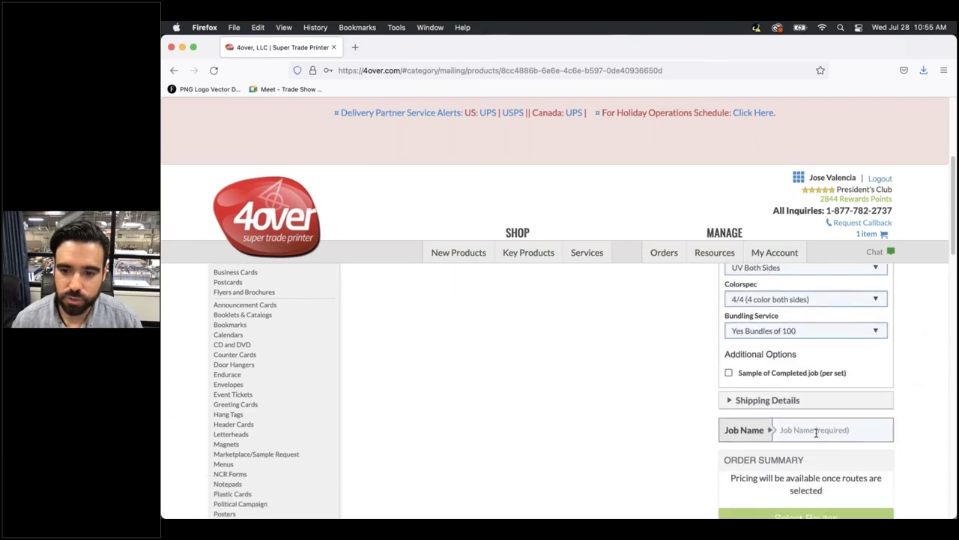
pyautogui.write('test')
pyautogui.scroll(-2, 816, 432)
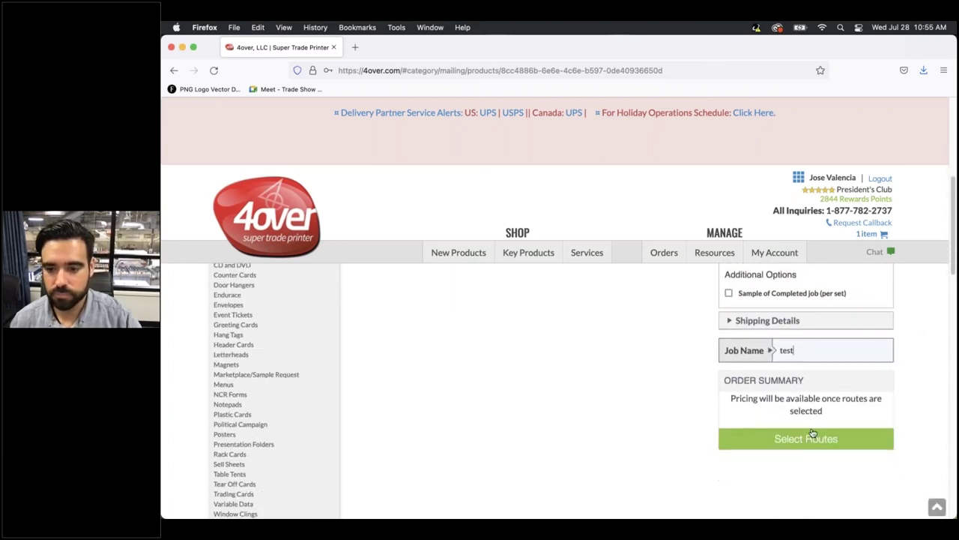
pyautogui.click(812, 435)
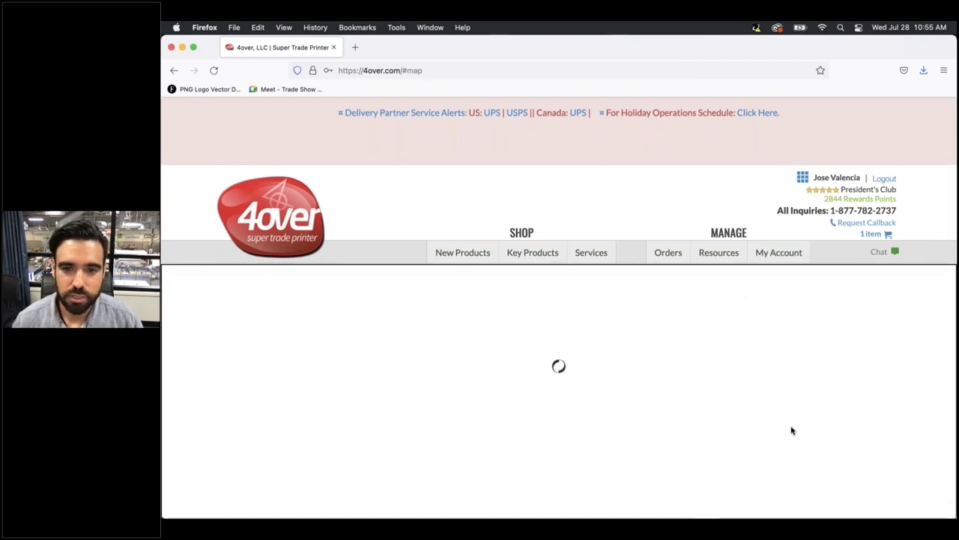
# Search for mailing routes in ZIP code 91202
pyautogui.click(533, 393)
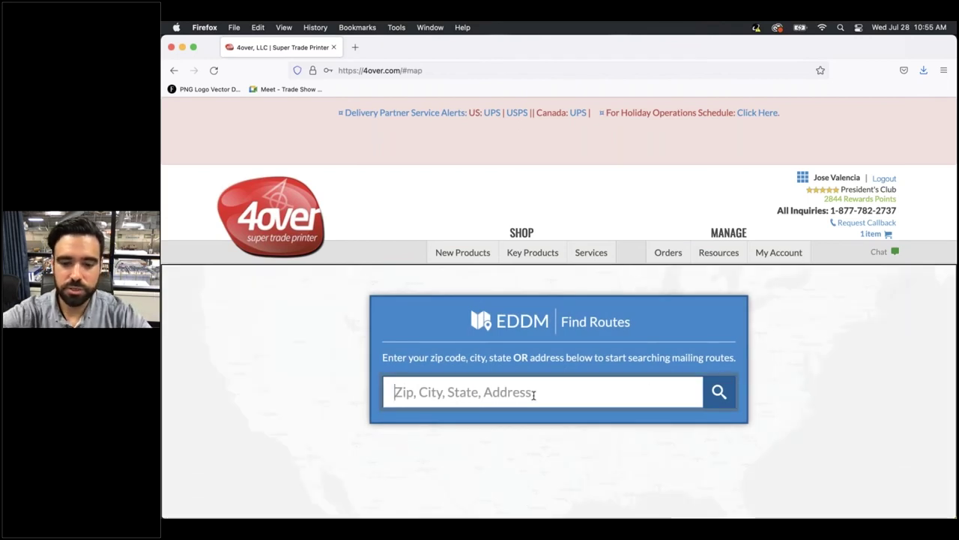
pyautogui.write('91202')
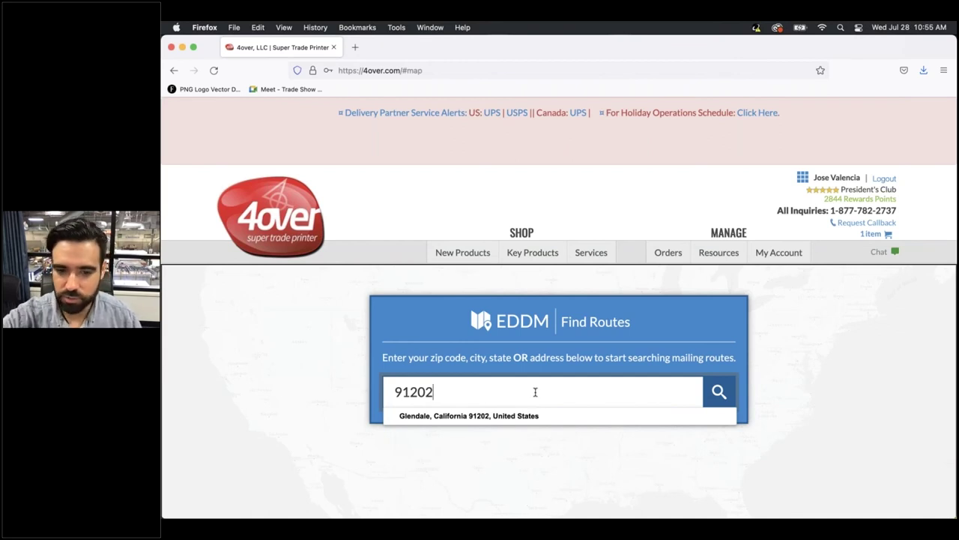
pyautogui.press('Return')
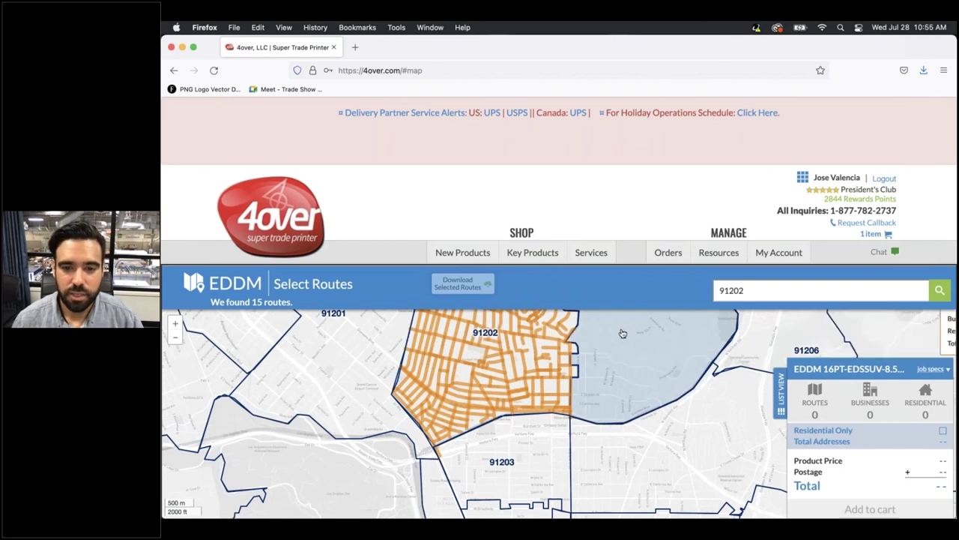
# Select two mailing routes in 91202: the winding streets in the northeast and the street grid in the west-central part
pyautogui.moveTo(636, 352); pyautogui.dragTo(678, 404)
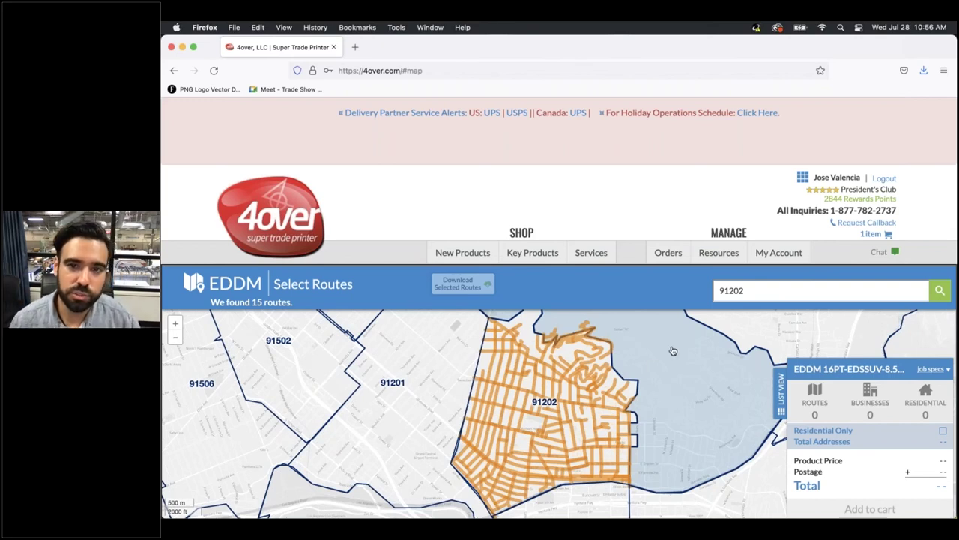
pyautogui.moveTo(573, 369)
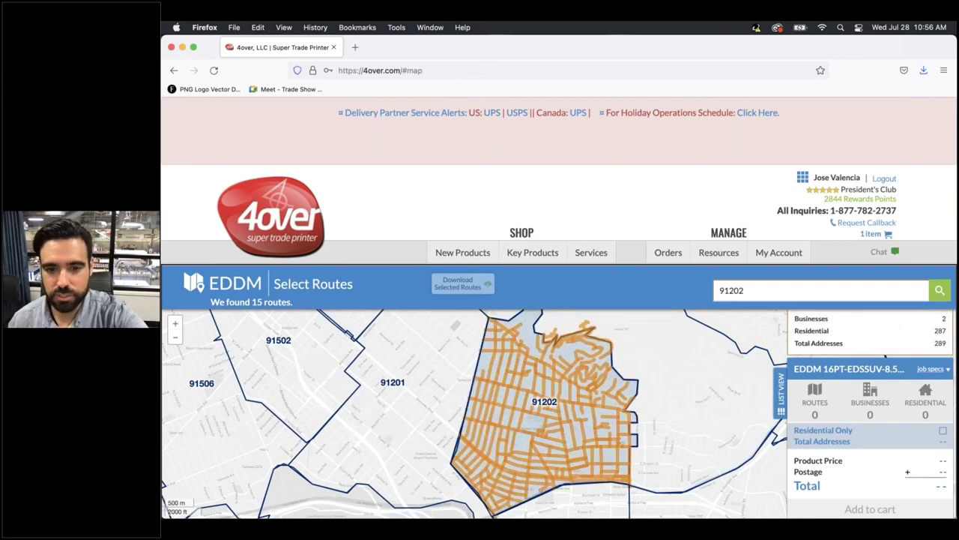
pyautogui.click(580, 370)
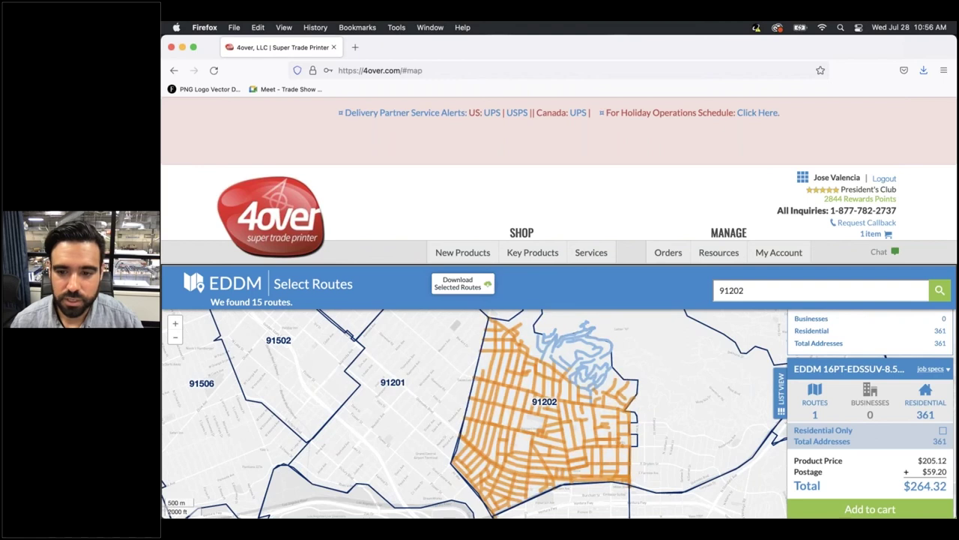
pyautogui.click(549, 382)
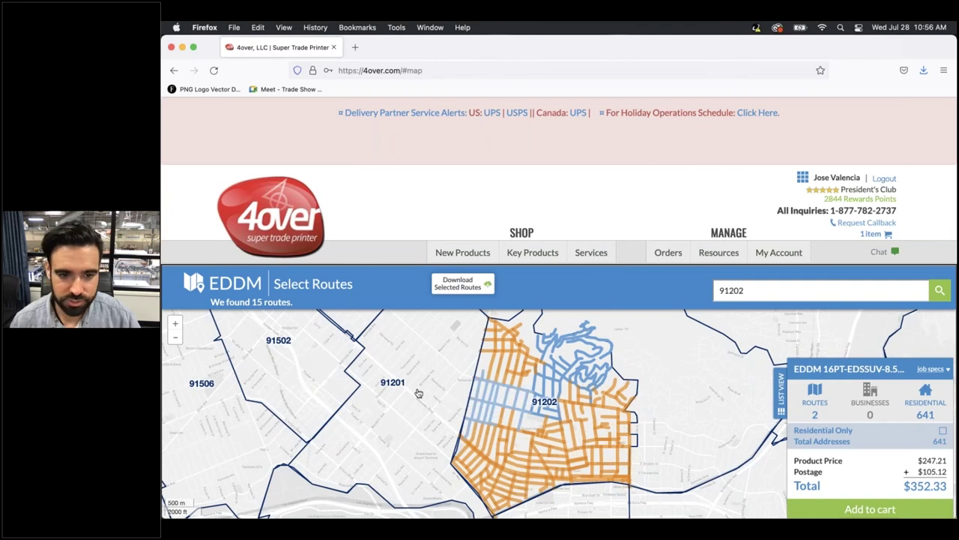
# Show the routes for ZIP code 91504 and add two to the selection: one bordering 91501 and one west of the area's center
pyautogui.moveTo(311, 375); pyautogui.dragTo(603, 437)
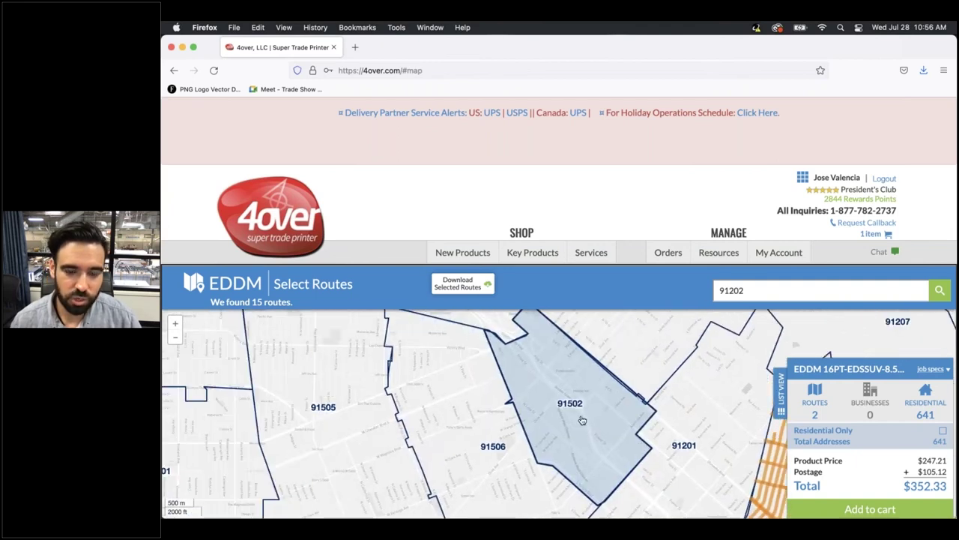
pyautogui.hscroll(5, 517, 422)
pyautogui.scroll(3, 517, 422)
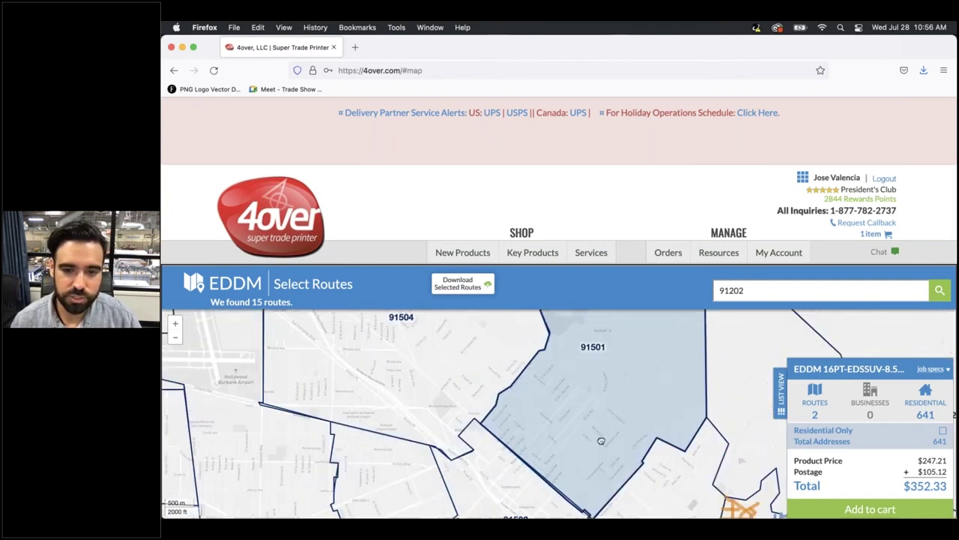
pyautogui.scroll(-3, 618, 428)
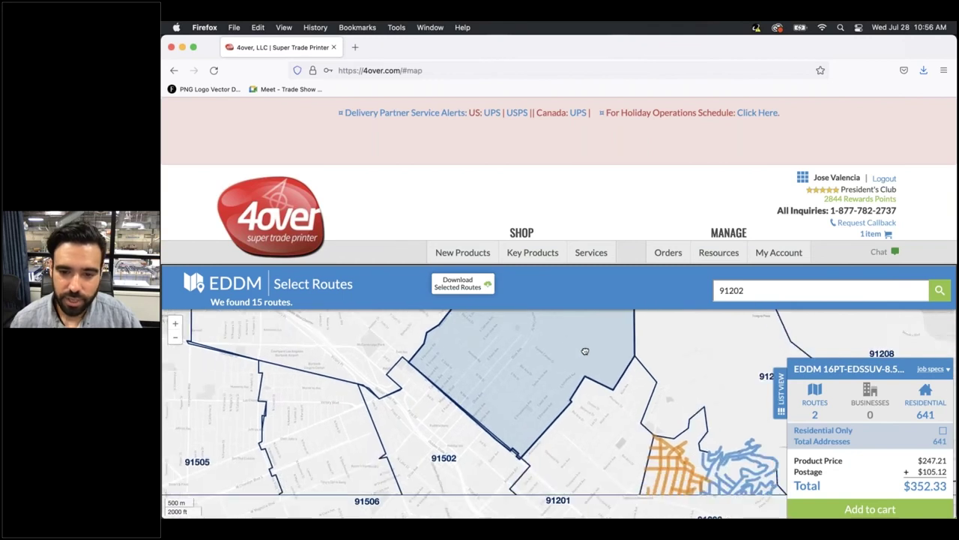
pyautogui.hscroll(-4, 585, 372)
pyautogui.hscroll(-4, 604, 432)
pyautogui.scroll(3, 604, 432)
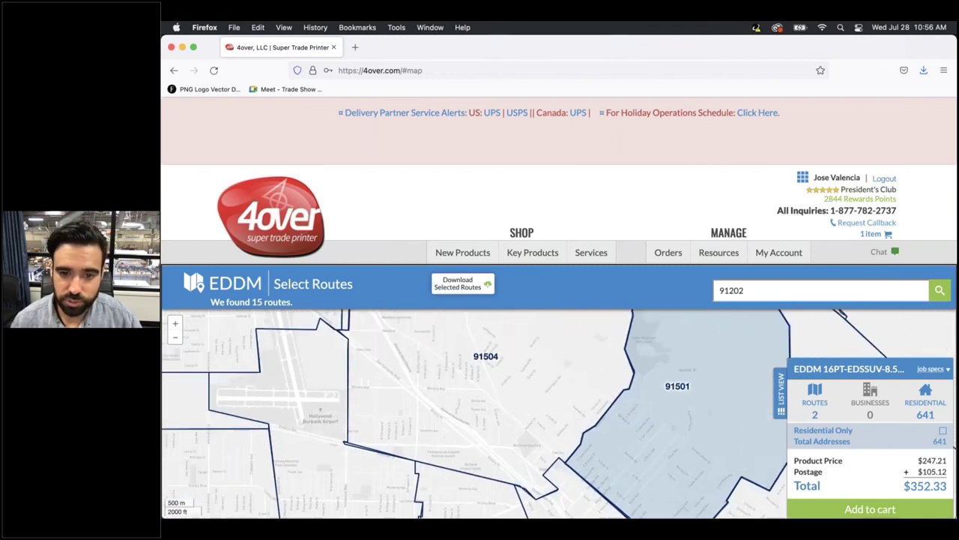
pyautogui.click(491, 359)
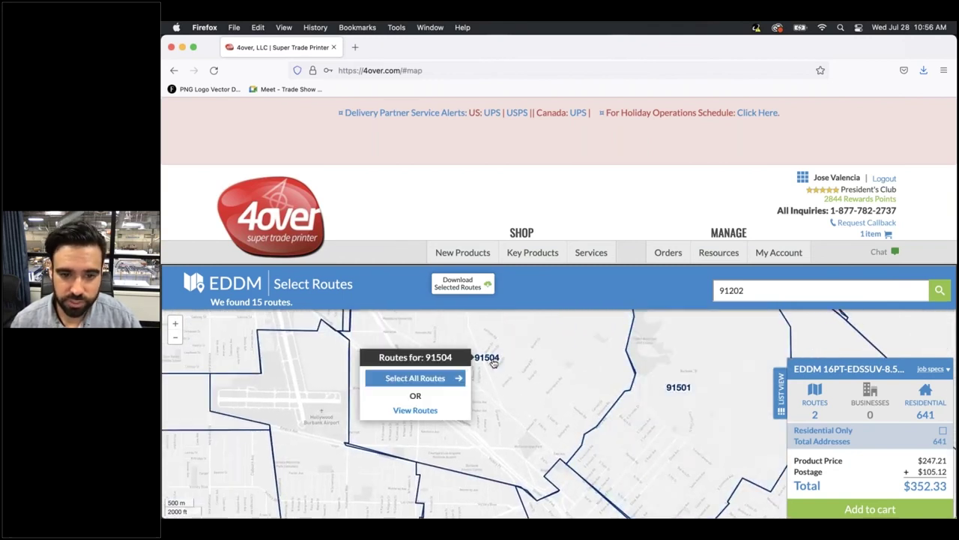
pyautogui.click(414, 410)
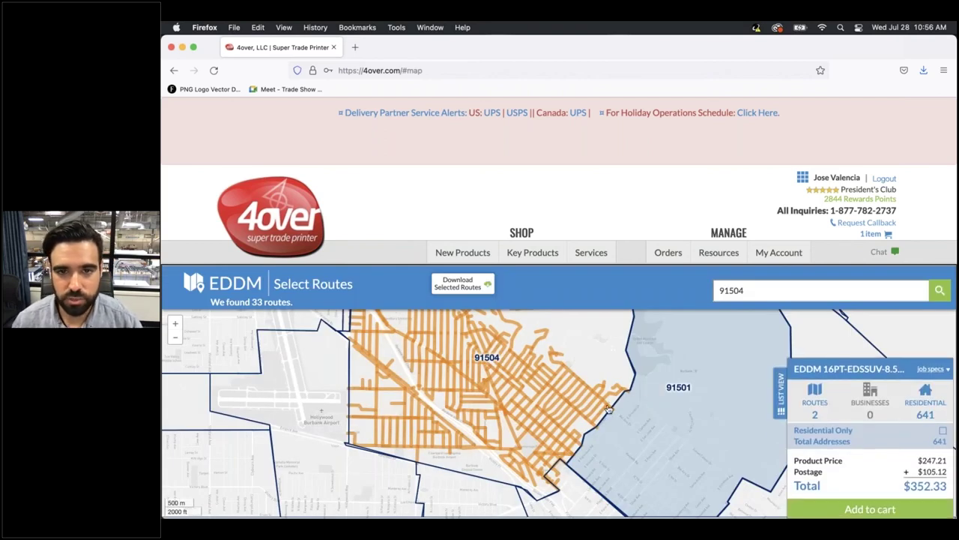
pyautogui.click(583, 403)
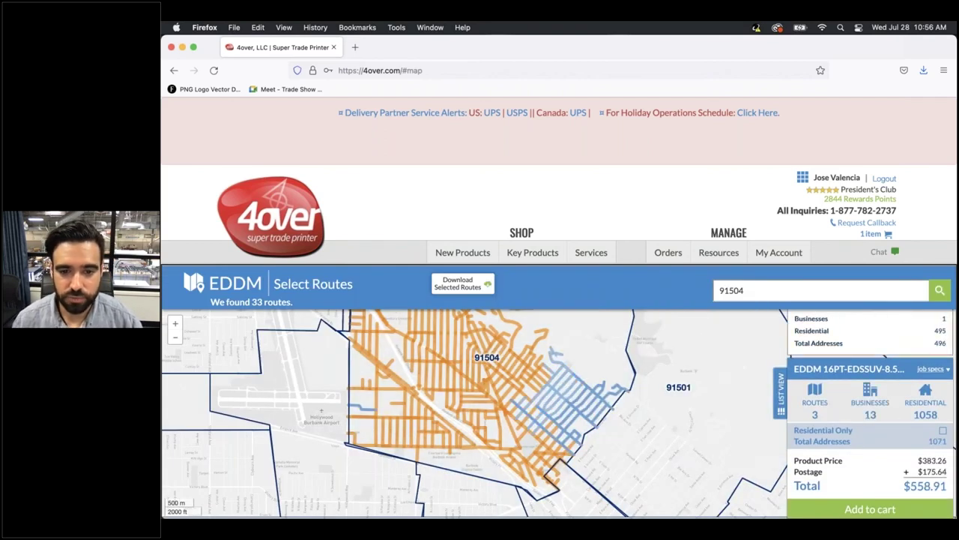
pyautogui.click(442, 387)
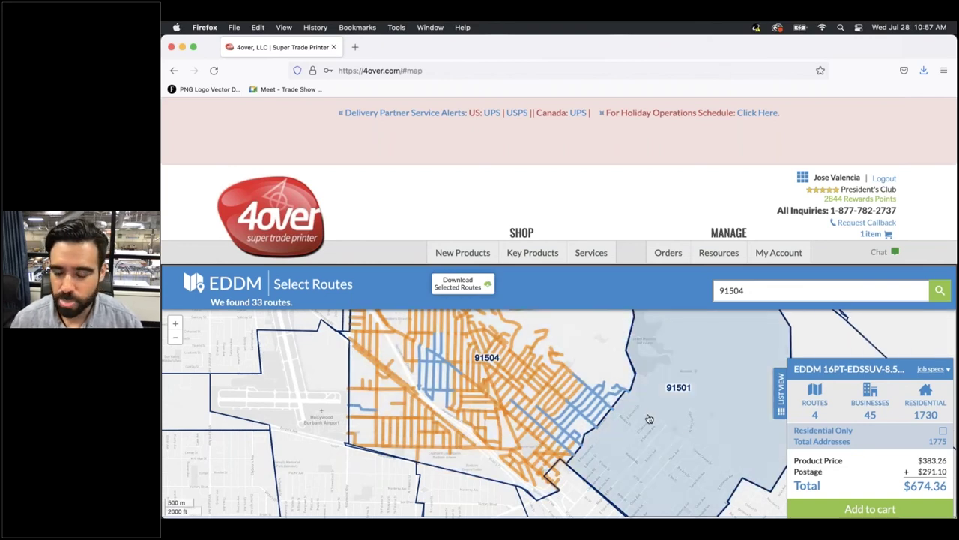
# Try limiting the selected routes to residential addresses only, and include business addresses again
pyautogui.click(942, 433)
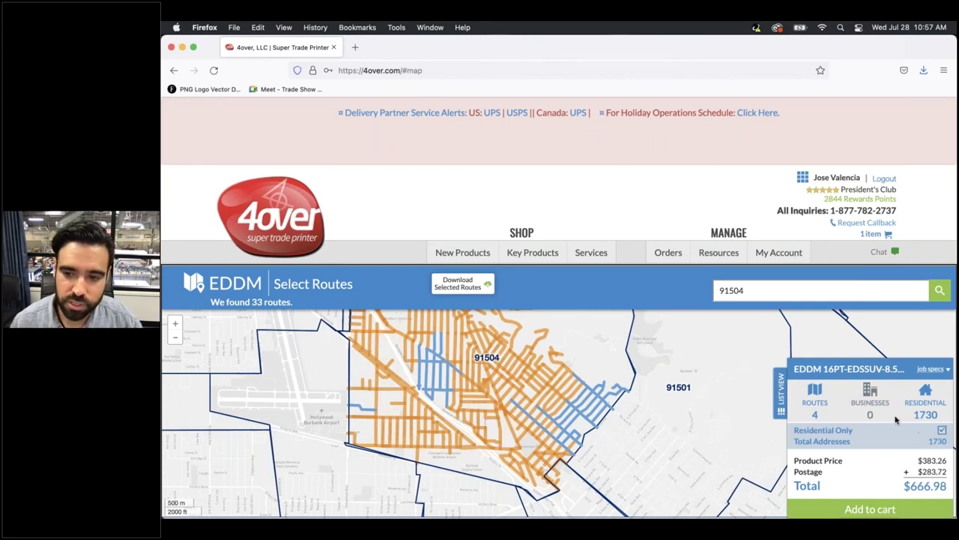
pyautogui.click(942, 431)
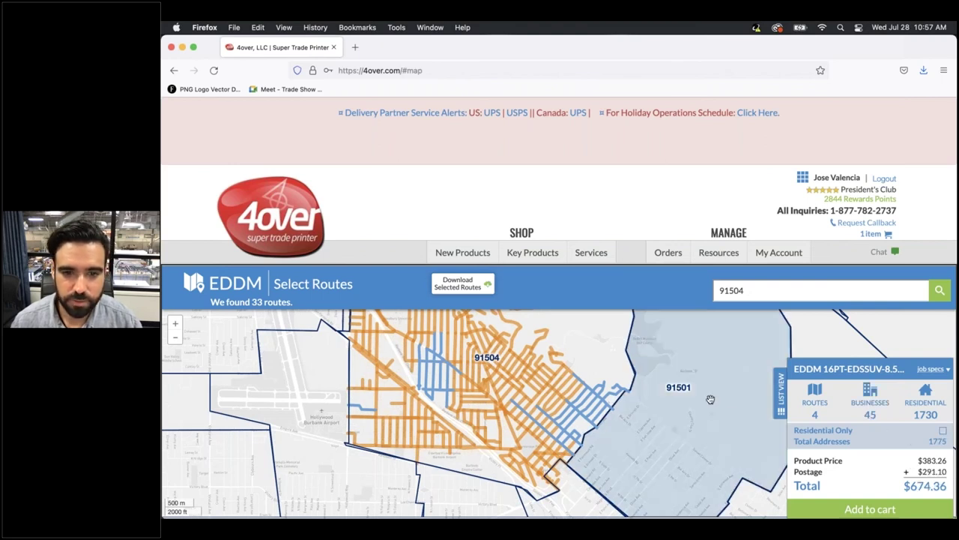
pyautogui.moveTo(723, 409); pyautogui.dragTo(571, 350)
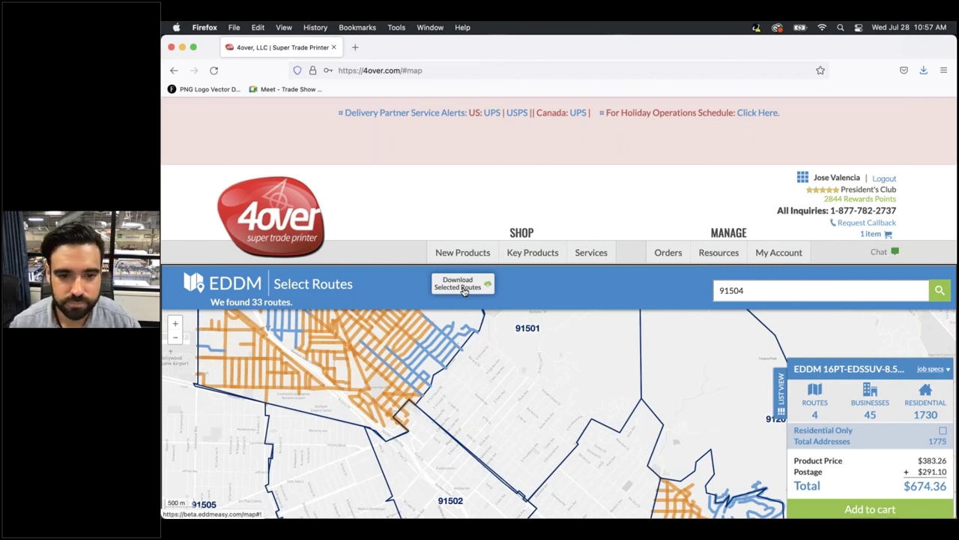
pyautogui.moveTo(488, 326); pyautogui.dragTo(570, 427)
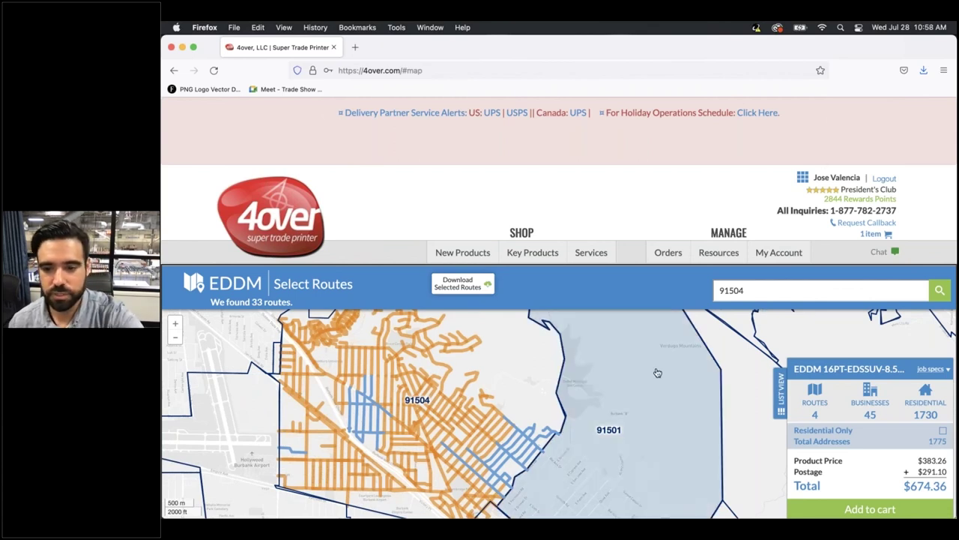
pyautogui.scroll(-3, 658, 372)
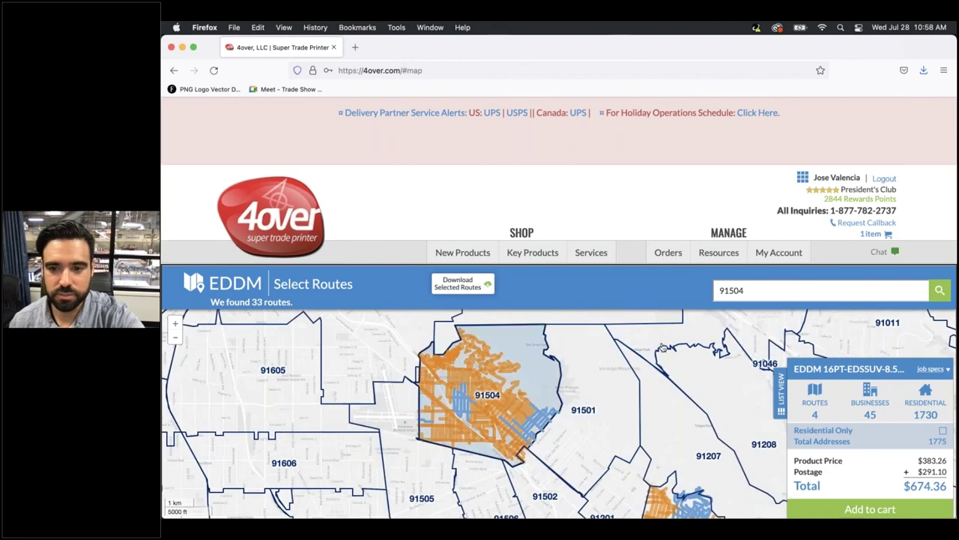
pyautogui.press('super+minus')
pyautogui.scroll(2, 557, 391)
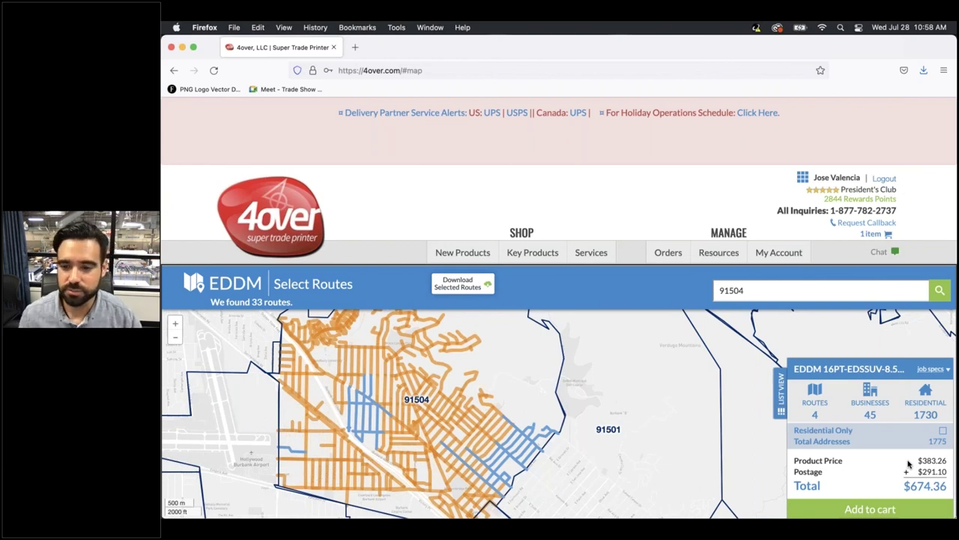
# Add the EDDM order with the selected routes to the cart and acknowledge using the 4over supplied templates
pyautogui.click(867, 507)
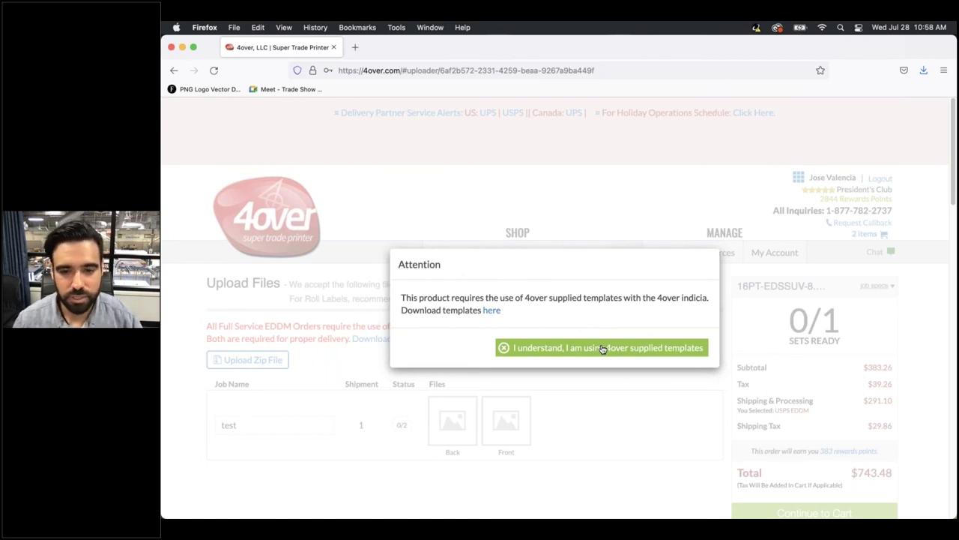
pyautogui.click(603, 348)
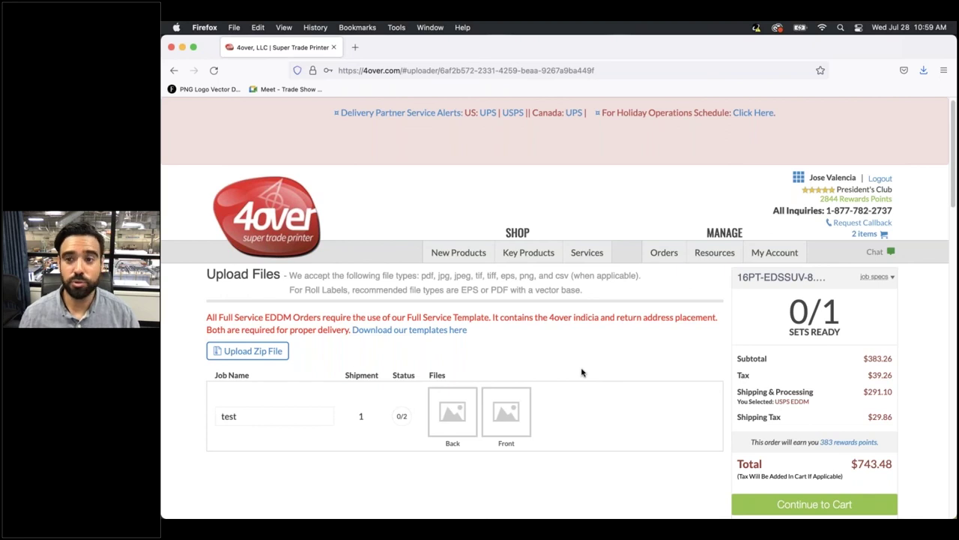
# Switch to the EDDM walkthrough presentation, show it full screen and advance two slides to the template requirements
pyautogui.moveTo(487, 51); pyautogui.dragTo(488, 49)
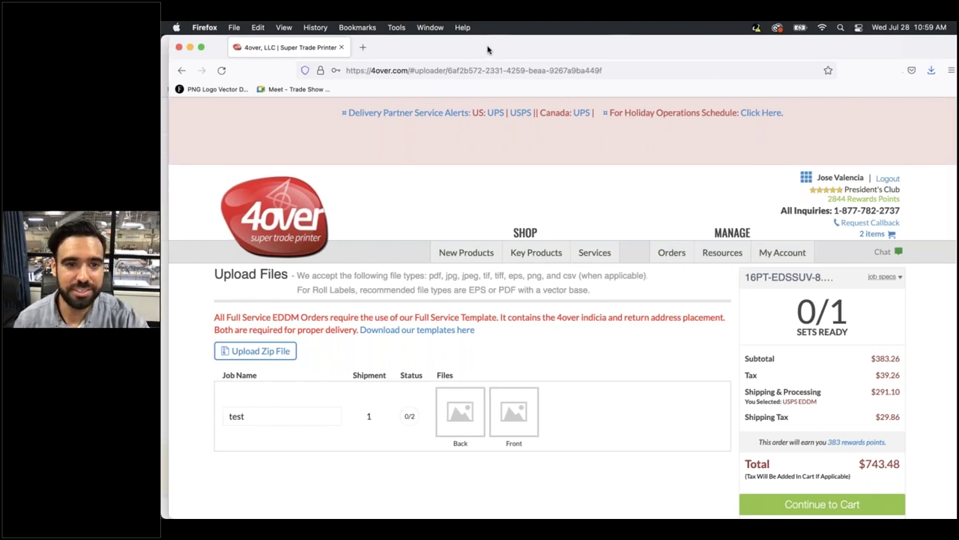
pyautogui.press('super+grave')
pyautogui.click(831, 116)
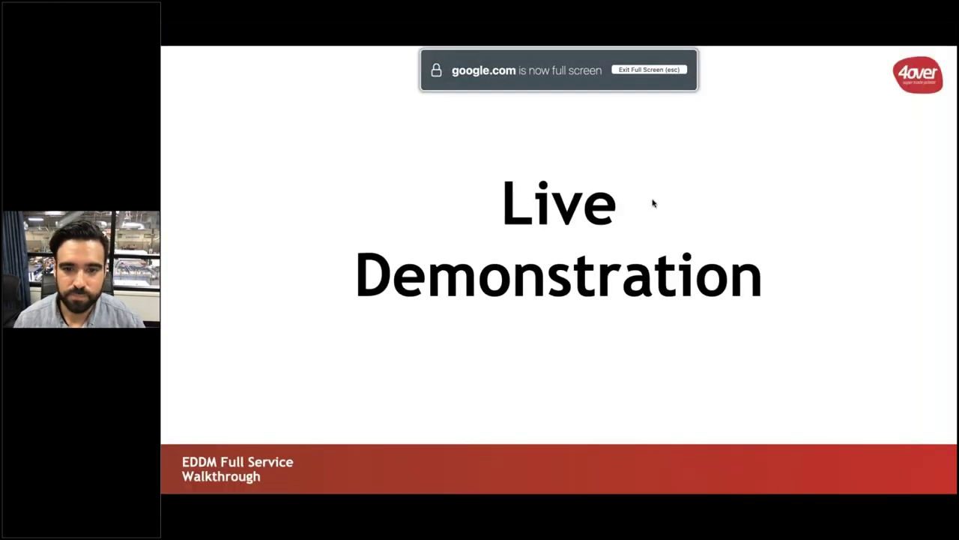
pyautogui.press('Right')
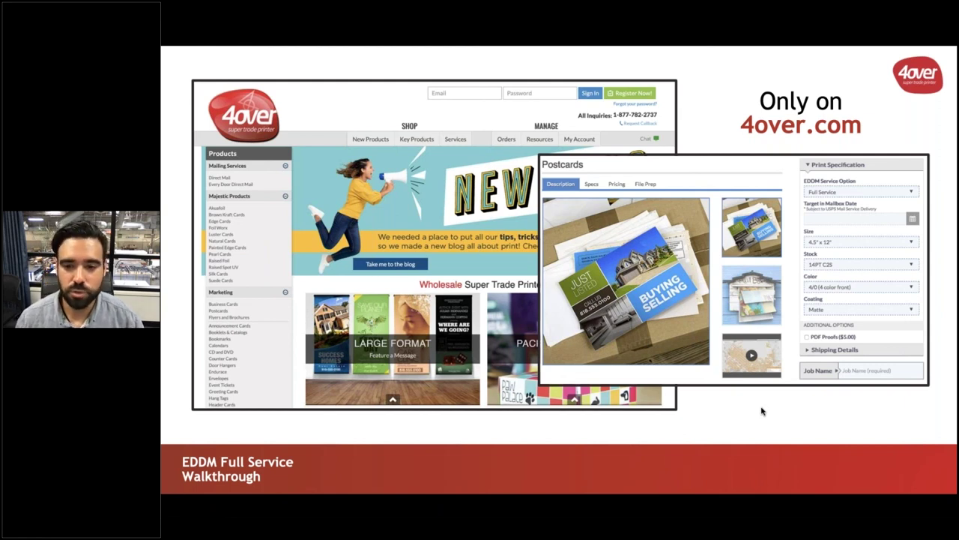
pyautogui.press('Right')
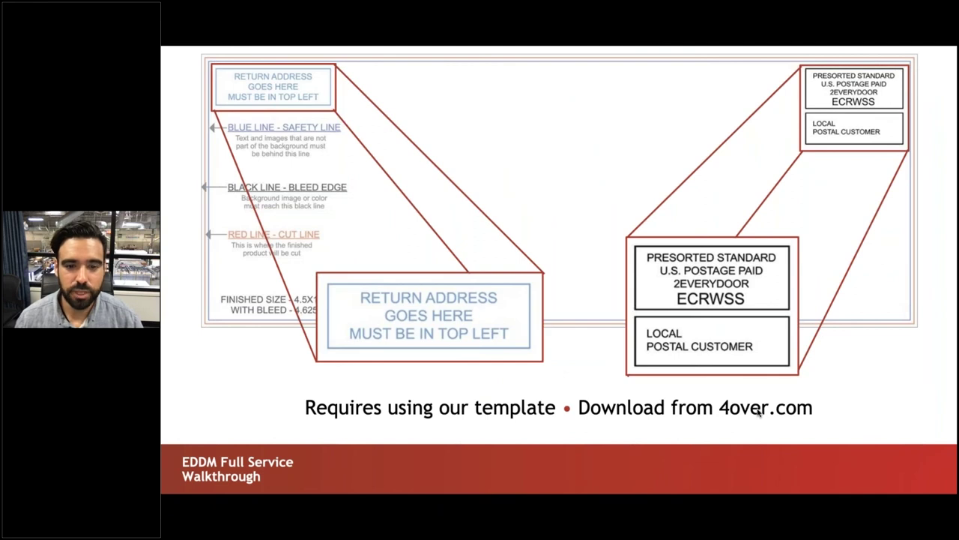